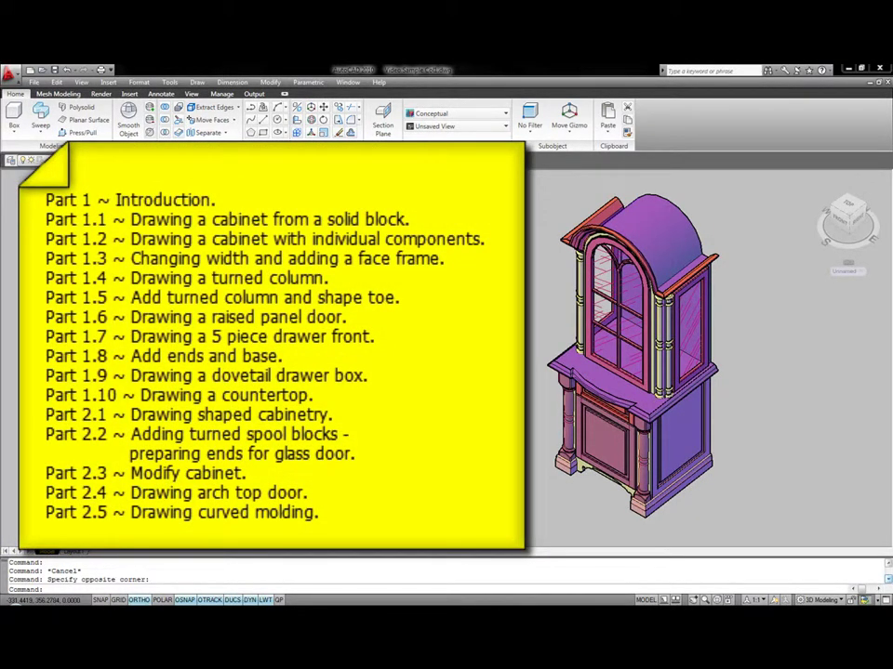
# Step: Window-select the whole cabinet and orbit it round to its other front corner
pyautogui.click(753, 512)
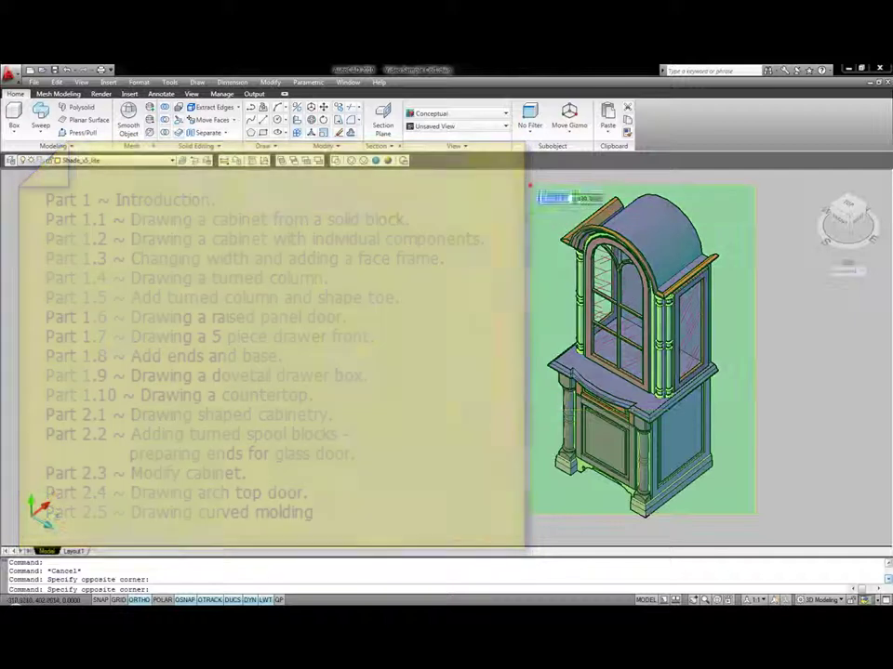
pyautogui.click(528, 189)
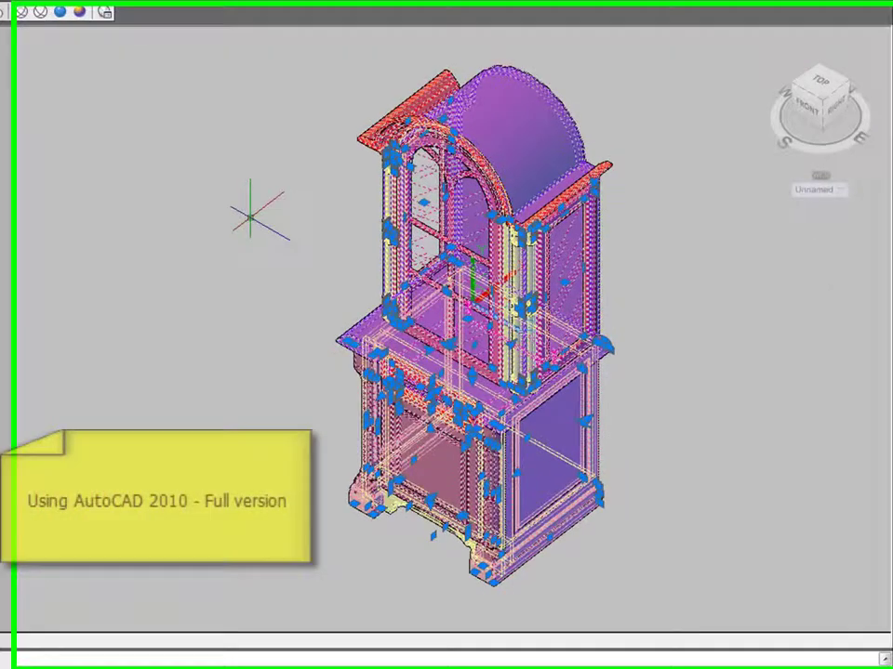
pyautogui.keyDown('shift'); pyautogui.moveTo(424, 268); pyautogui.dragTo(471, 289, button='middle'); pyautogui.keyUp('shift')
pyautogui.keyDown('shift'); pyautogui.moveTo(301, 246); pyautogui.dragTo(487, 240, button='middle'); pyautogui.keyUp('shift')
# Step: Window-select the base cabinet, orbit it past its left side toward the front, then deselect
pyautogui.press('Escape')
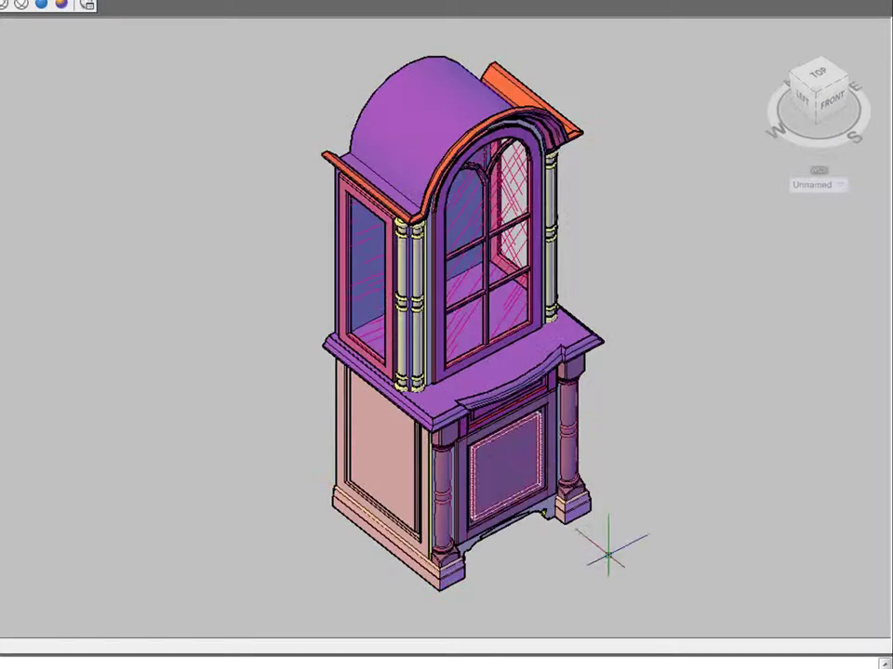
pyautogui.click(644, 609)
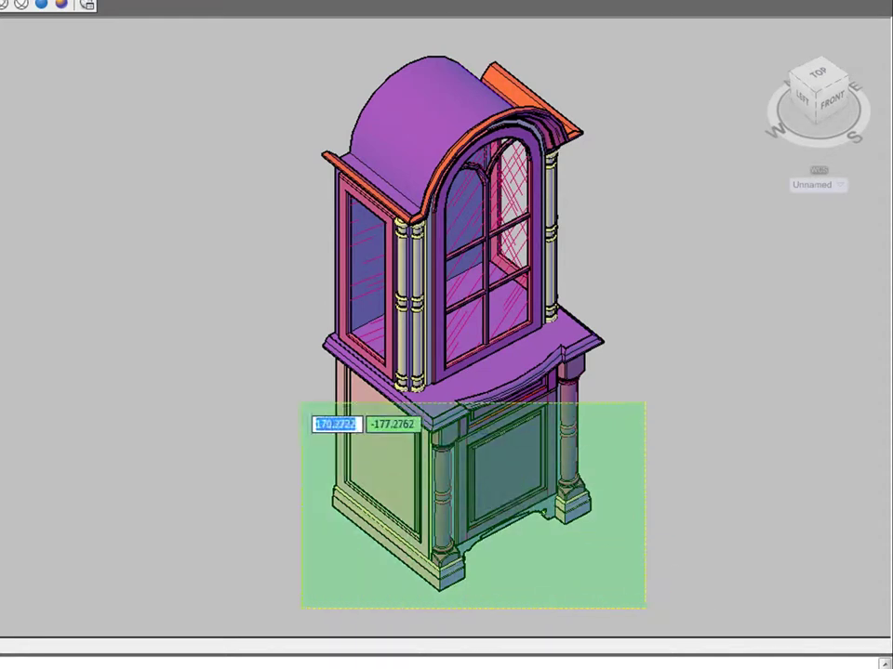
pyautogui.click(295, 403)
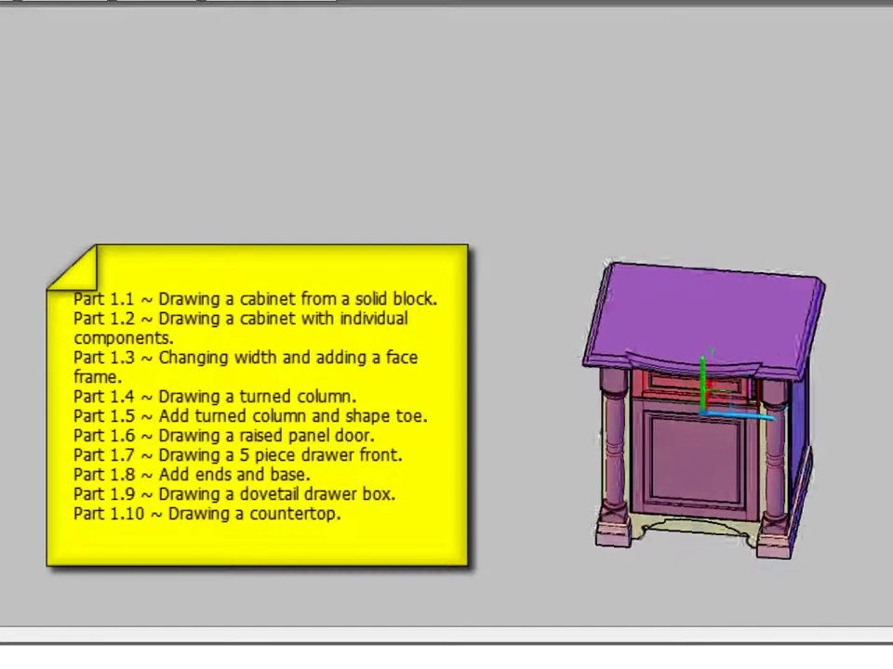
pyautogui.moveTo(485, 389); pyautogui.dragTo(518, 387)
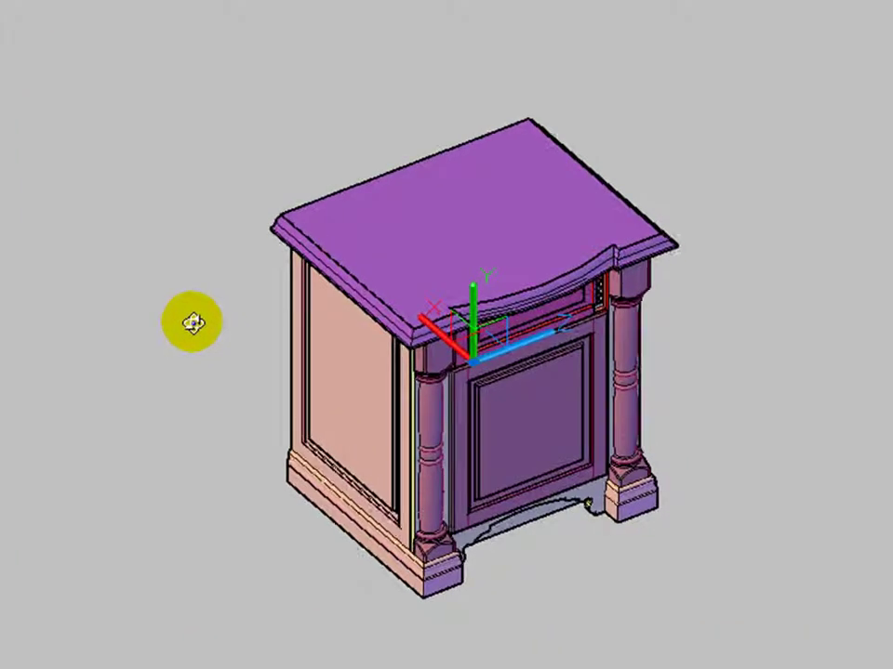
pyautogui.moveTo(189, 320); pyautogui.dragTo(0, 363)
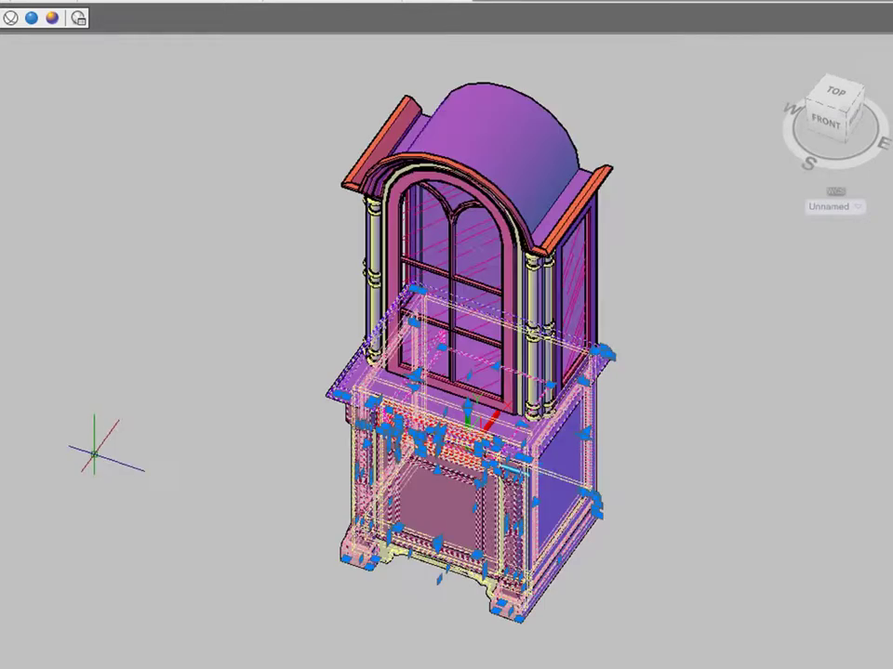
pyautogui.press('Escape')
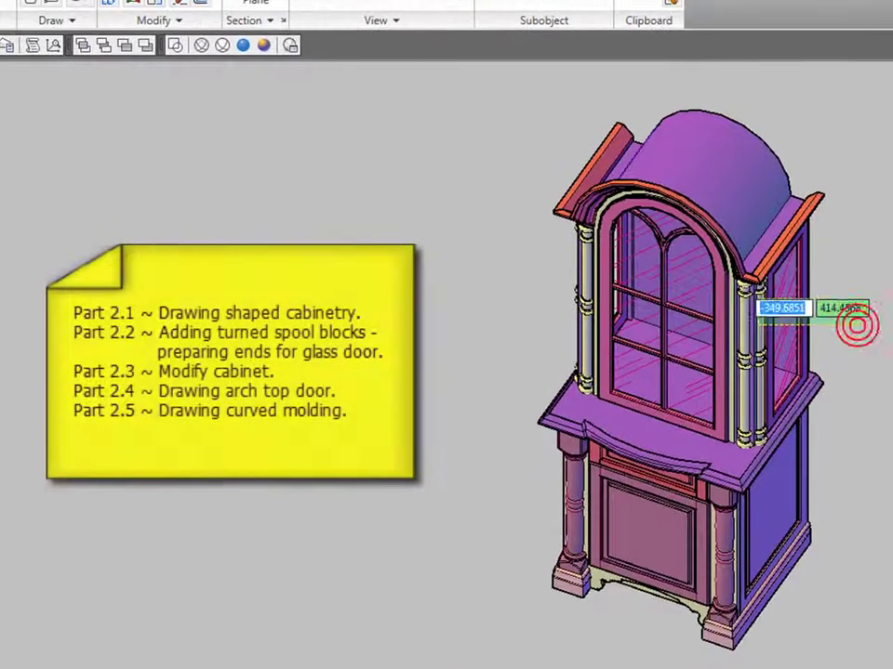
pyautogui.click(749, 253)
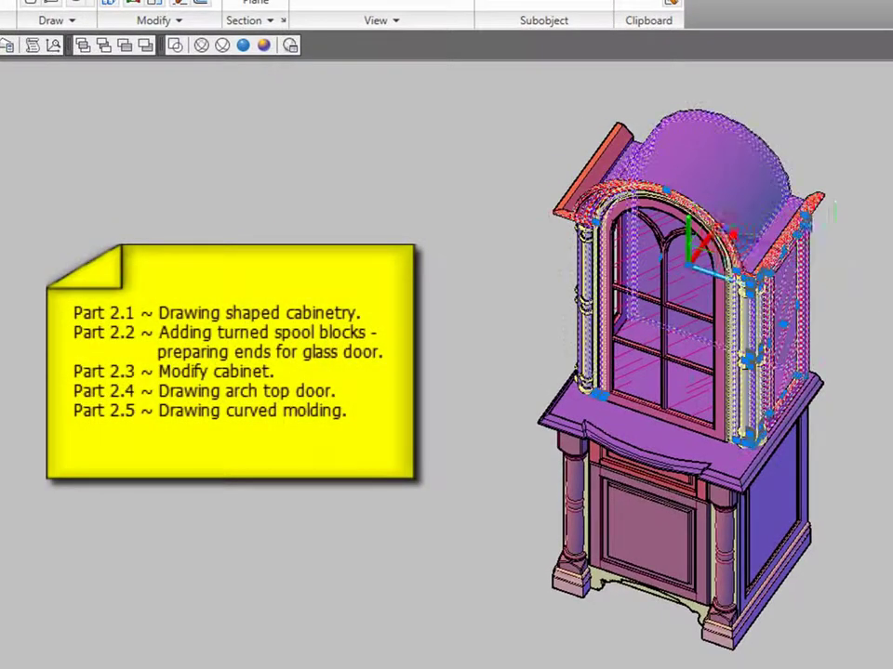
pyautogui.click(840, 260)
pyautogui.click(462, 141)
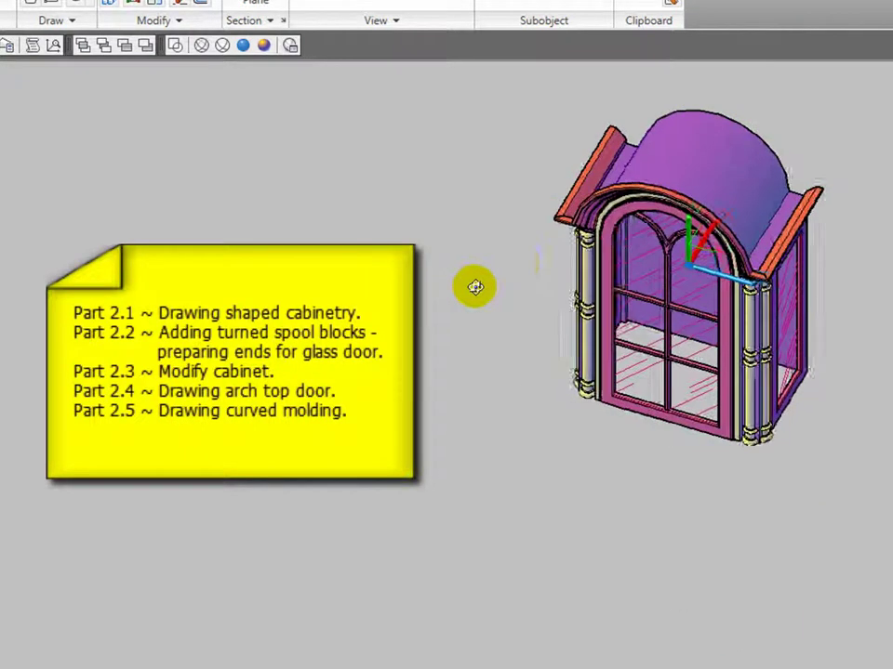
pyautogui.moveTo(474, 289)
pyautogui.keyDown('shift'); pyautogui.mouseDown(button='middle')
pyautogui.moveTo(586, 263)
pyautogui.moveTo(624, 211)
pyautogui.moveTo(649, 217)
pyautogui.mouseUp(button='middle'); pyautogui.keyUp('shift')
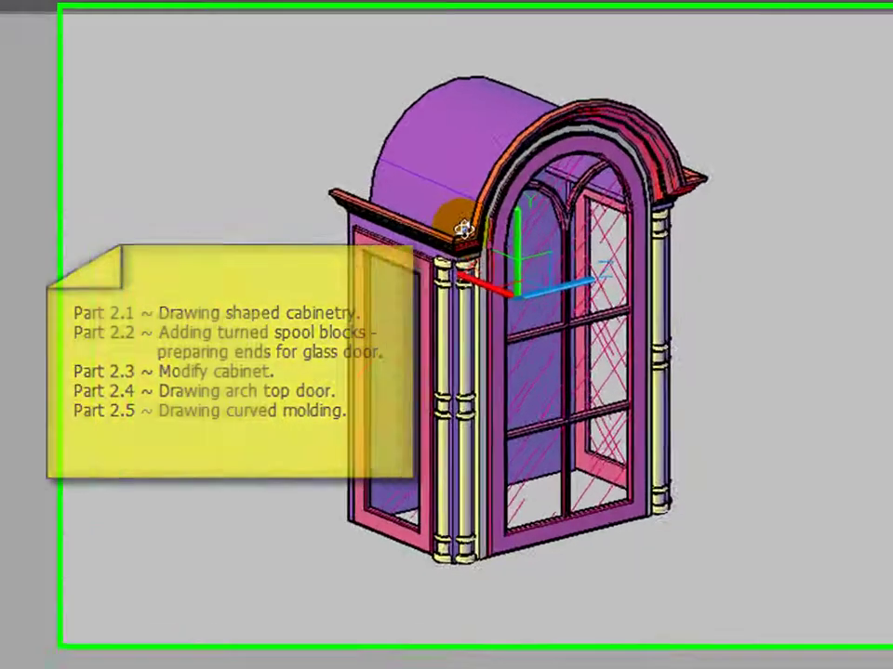
pyautogui.keyDown('shift'); pyautogui.moveTo(463, 229); pyautogui.dragTo(183, 327, button='middle'); pyautogui.keyUp('shift')
pyautogui.press('Escape')
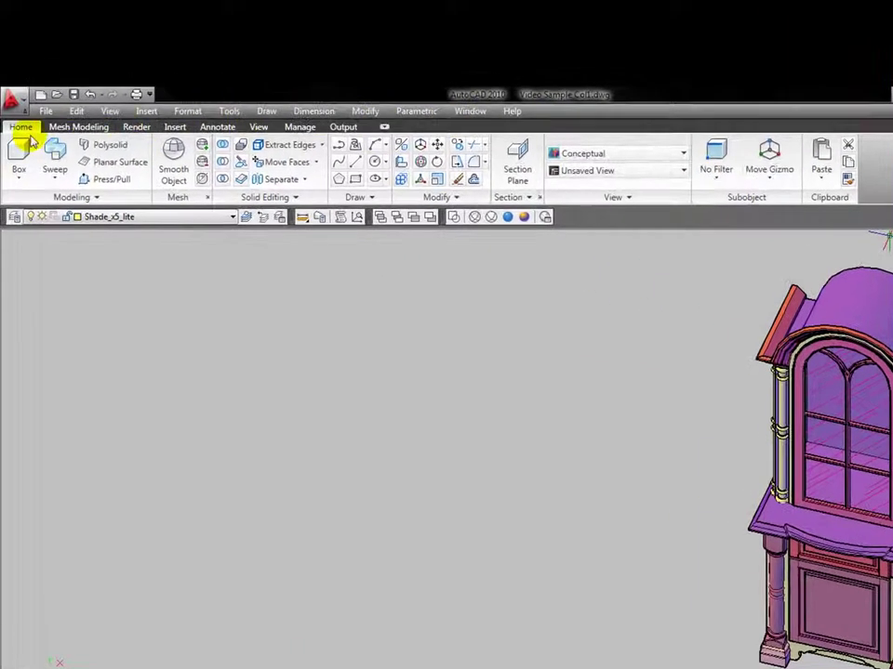
# Step: Cycle through the Mesh Modeling, Home, Render, Insert, Annotate, View, Manage and Output ribbon tabs
pyautogui.click(73, 93)
pyautogui.click(20, 126)
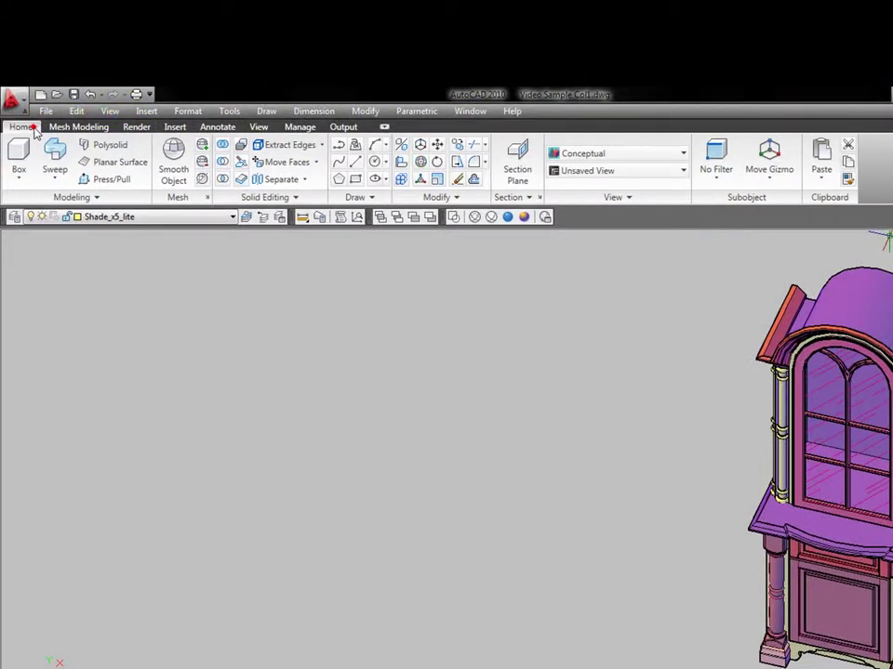
pyautogui.click(80, 128)
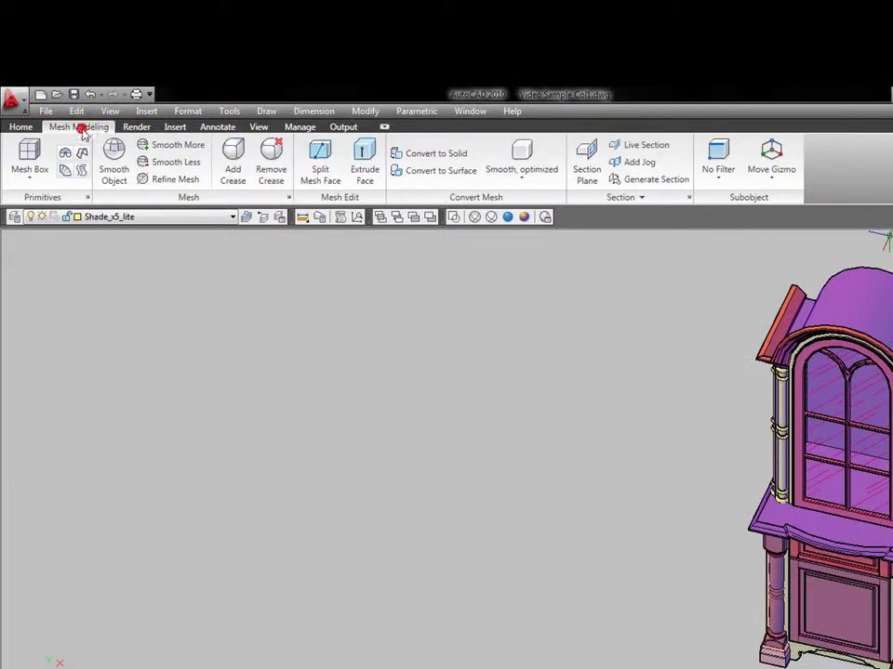
pyautogui.click(135, 127)
pyautogui.click(173, 127)
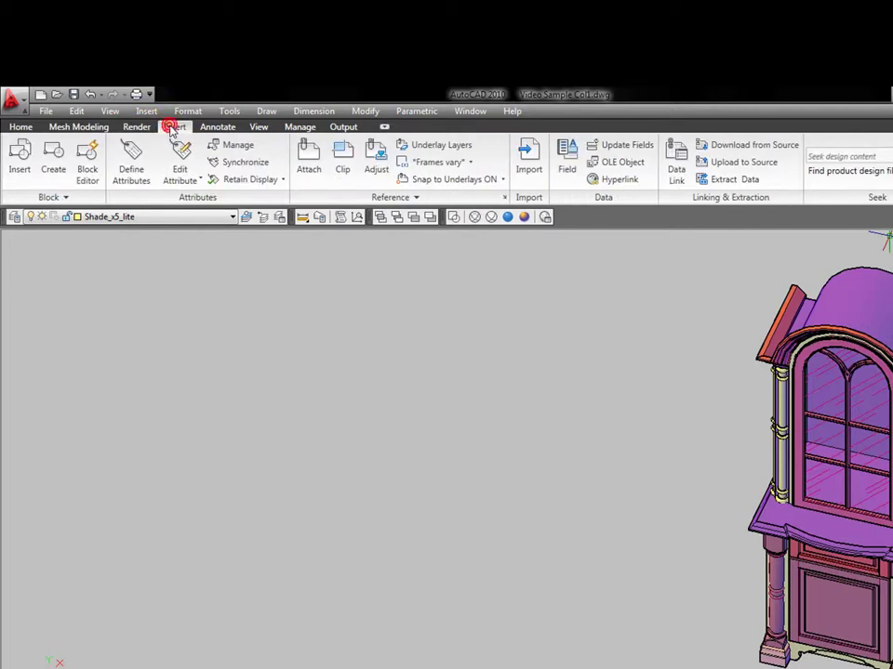
pyautogui.click(217, 126)
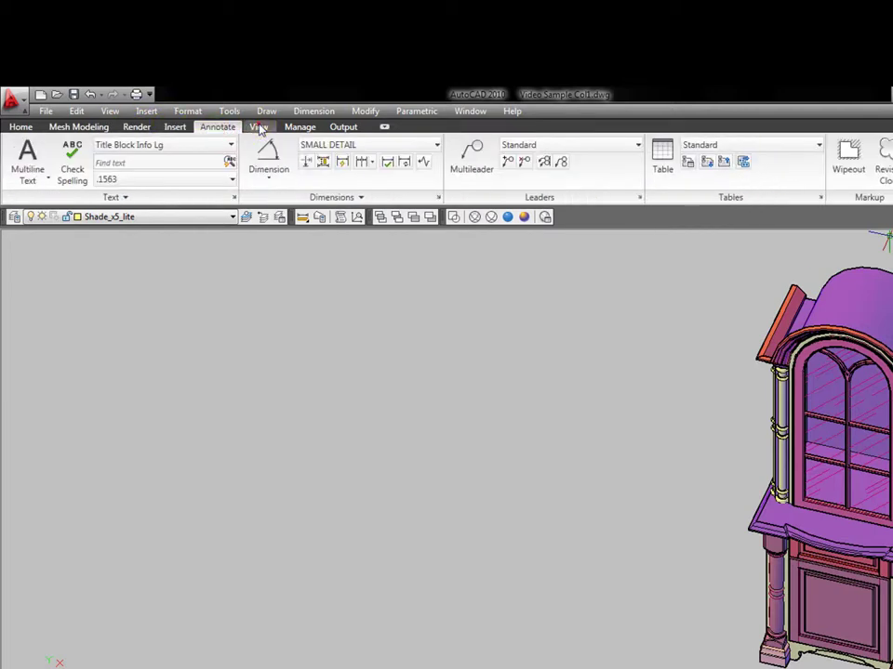
pyautogui.click(259, 128)
pyautogui.click(301, 128)
pyautogui.click(341, 128)
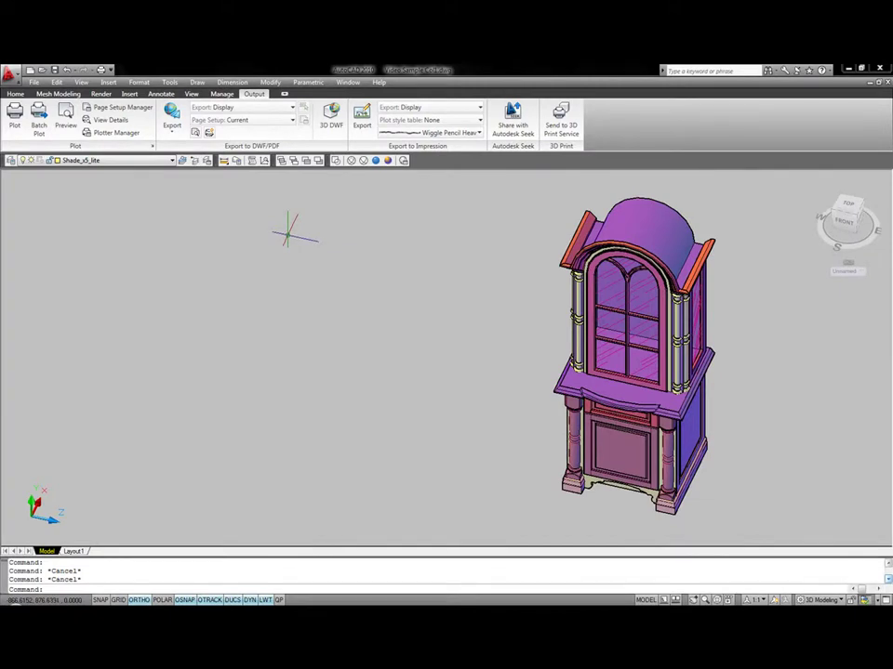
# Step: Switch from the Mesh Modeling ribbon tab to the Render tab
pyautogui.click(51, 94)
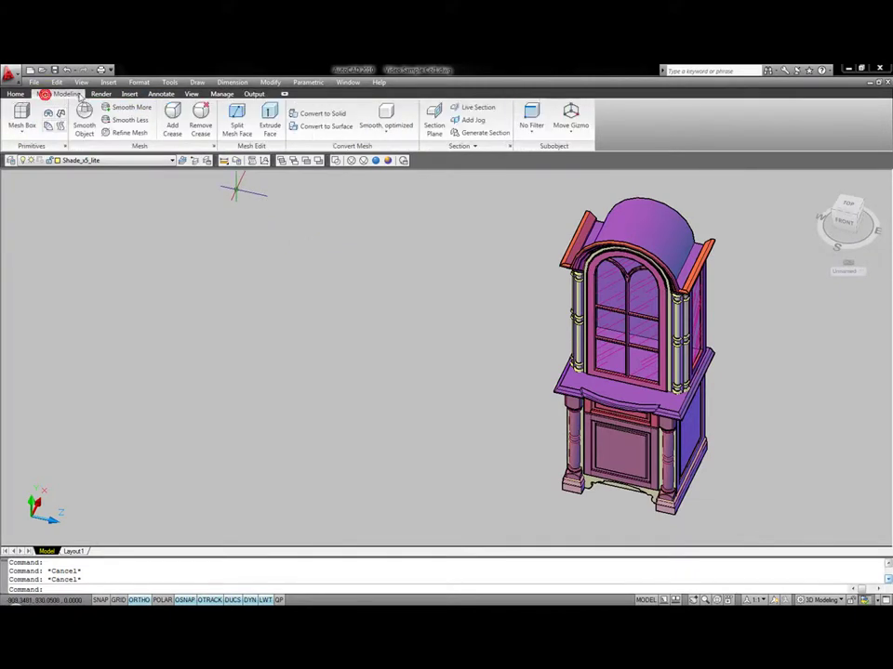
pyautogui.click(100, 94)
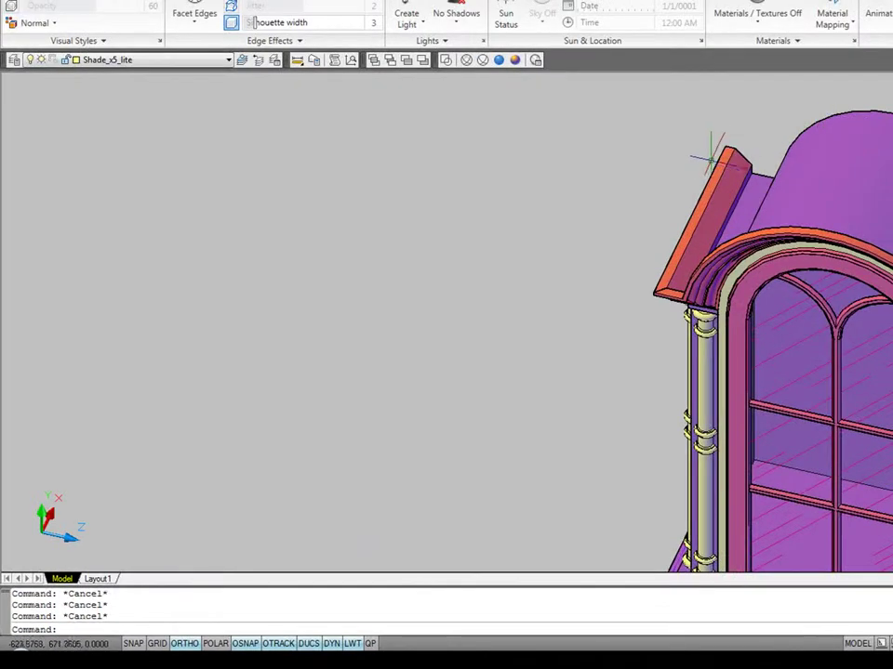
# Step: Move the orange roof cap along one axis, undo it, then select the slanted roof board
pyautogui.click(707, 200)
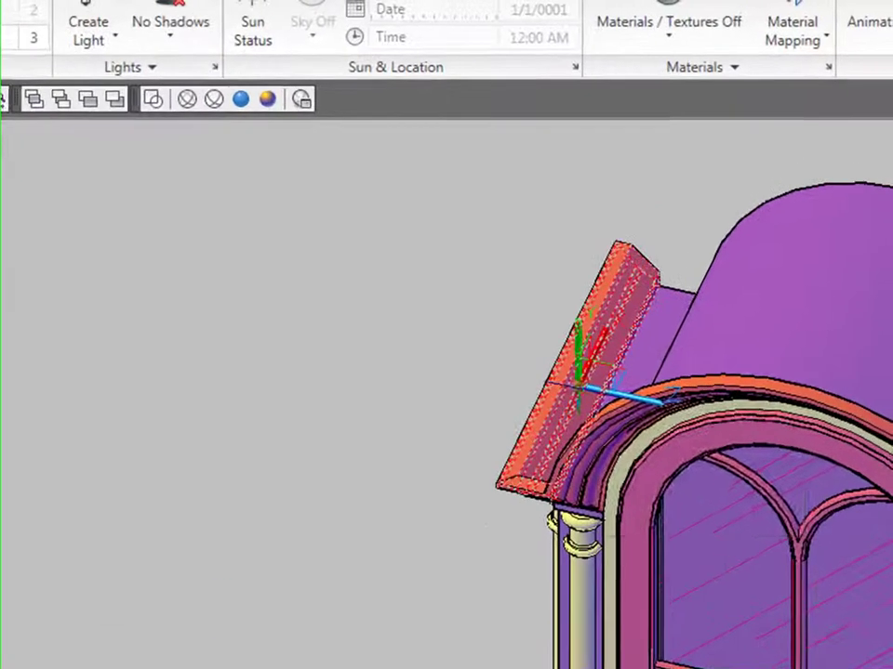
pyautogui.click(702, 236)
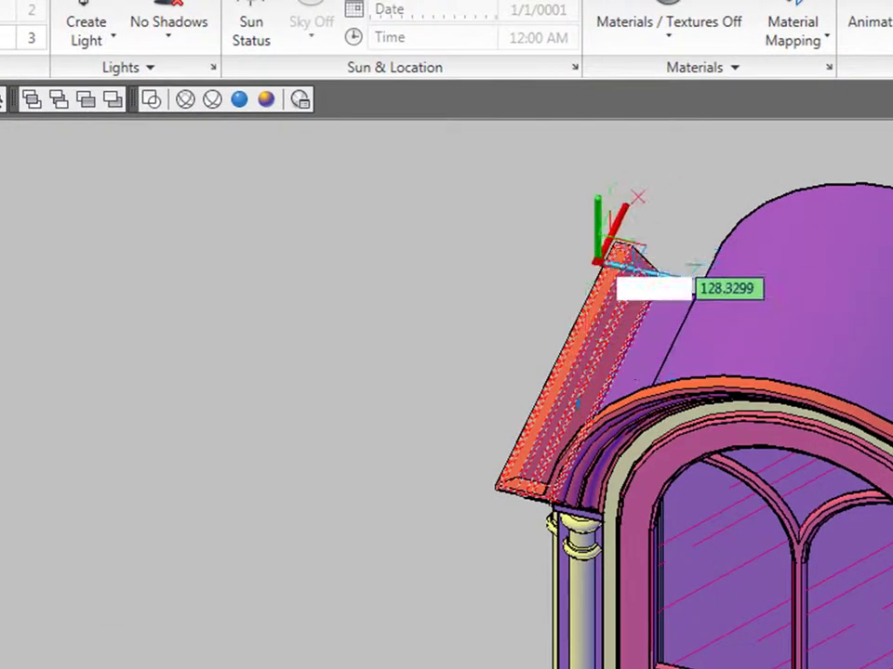
pyautogui.click(614, 247)
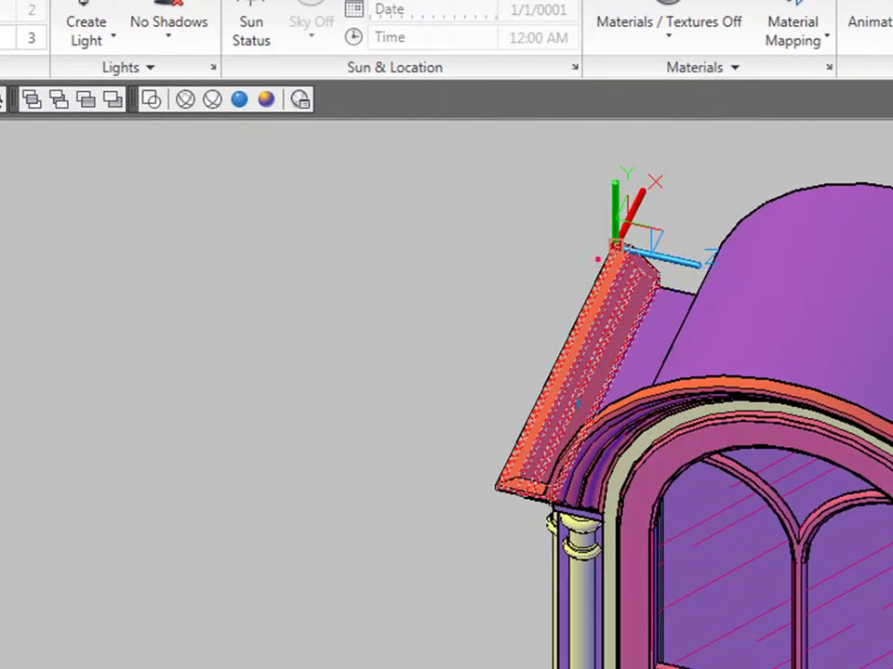
pyautogui.click(673, 267)
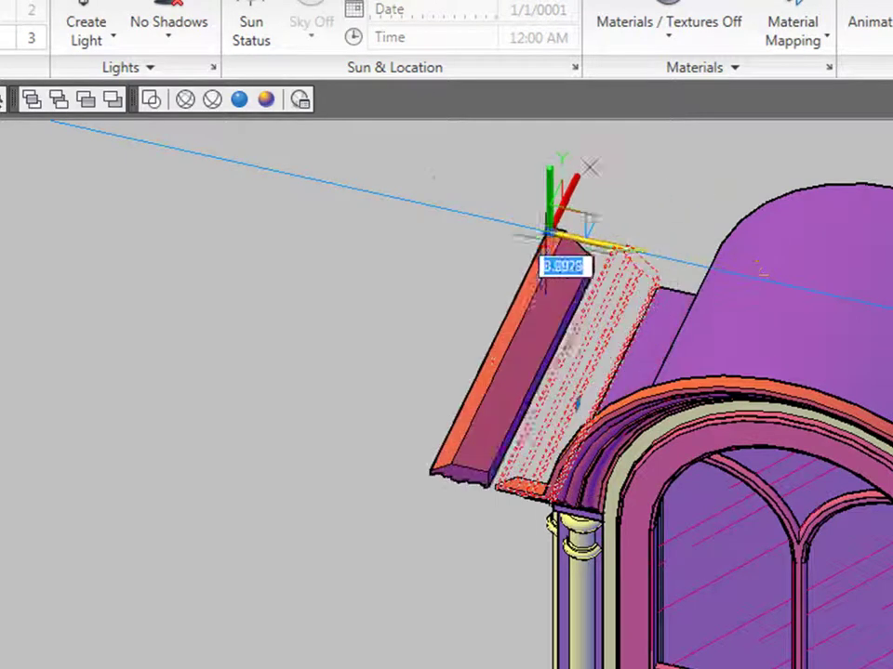
pyautogui.click(400, 221)
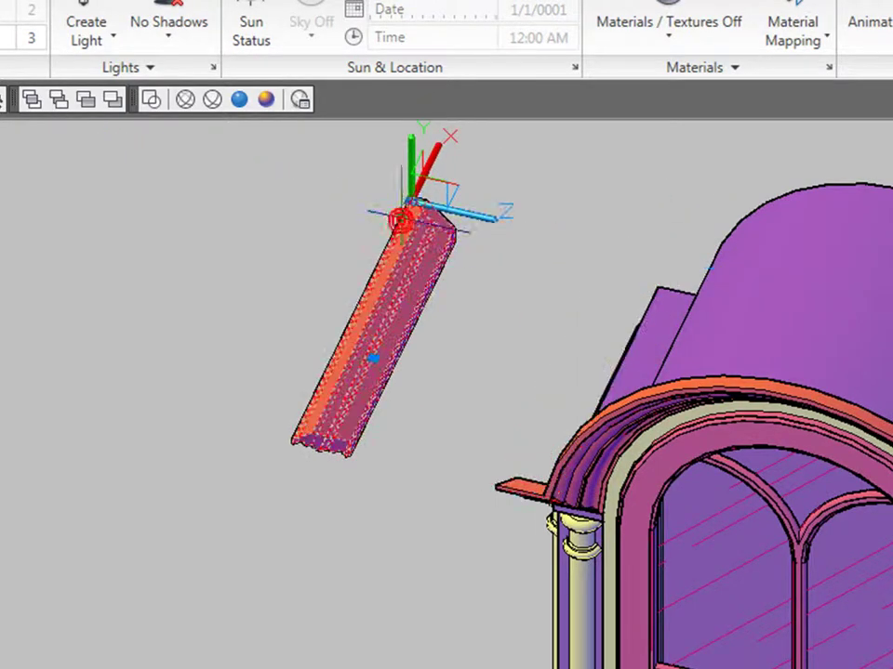
pyautogui.click(437, 172)
pyautogui.click(377, 365)
pyautogui.hotkey('ctrl', 'z')
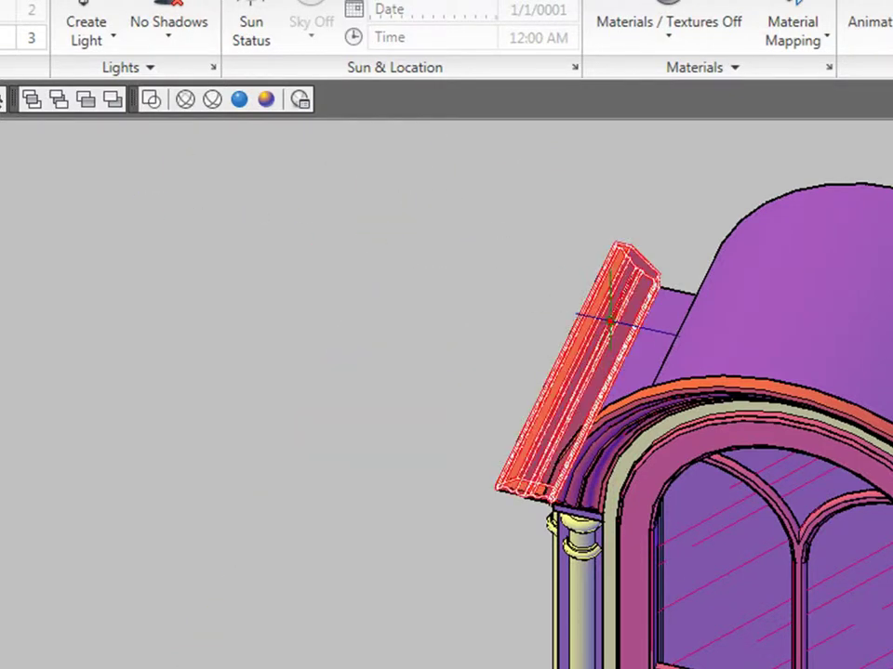
pyautogui.click(595, 323)
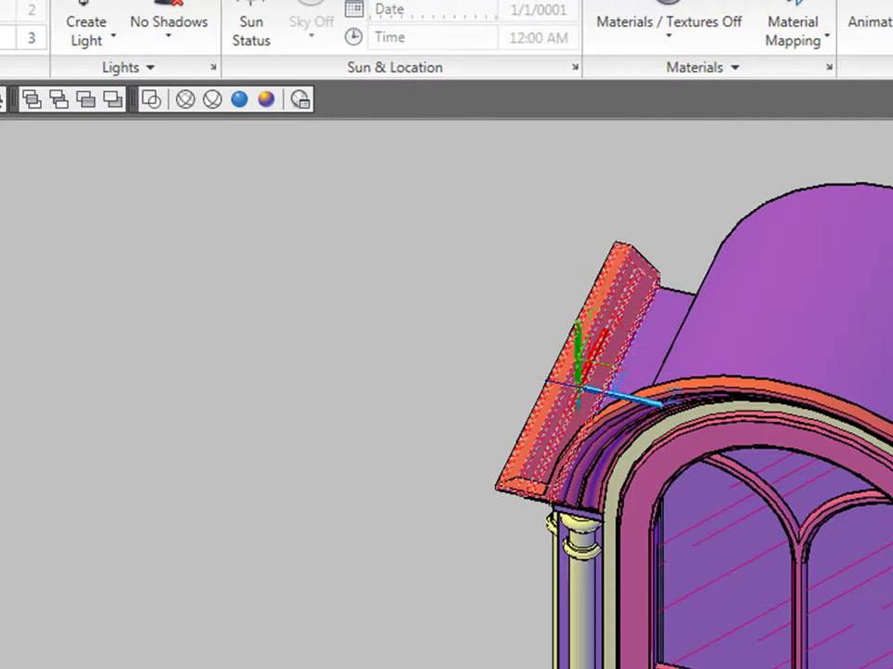
pyautogui.rightClick(580, 388)
pyautogui.click(631, 428)
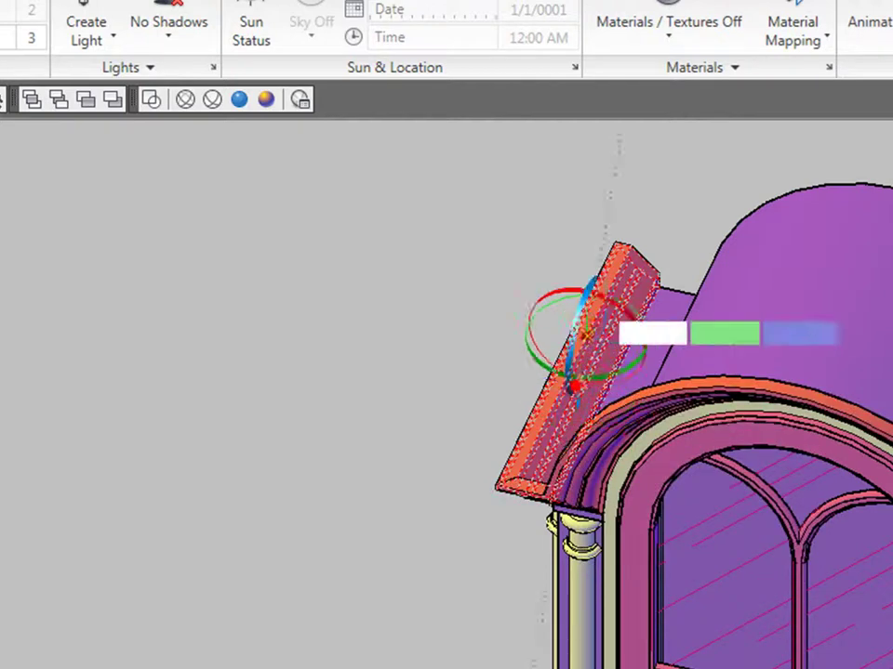
pyautogui.click(611, 238)
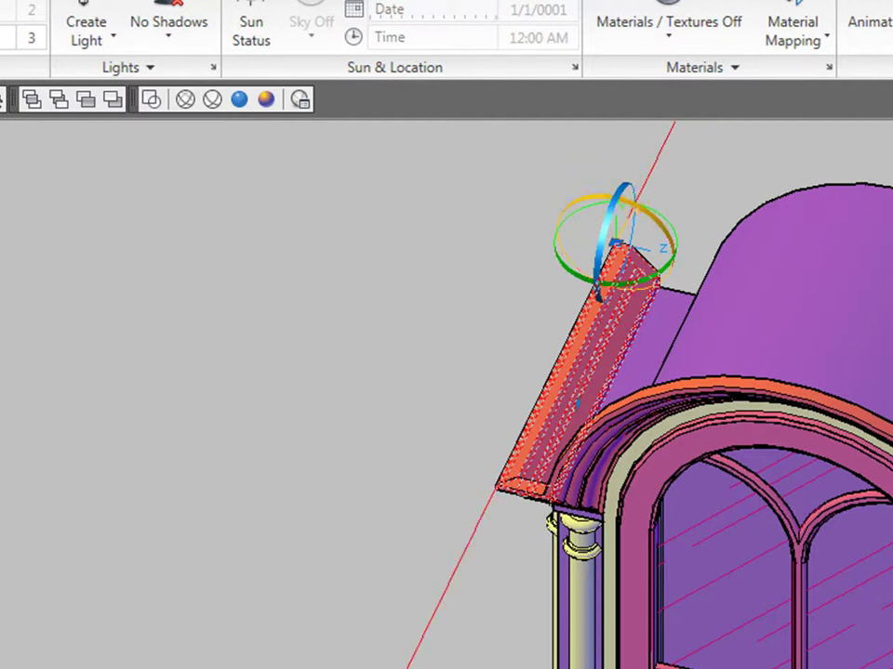
pyautogui.click(624, 199)
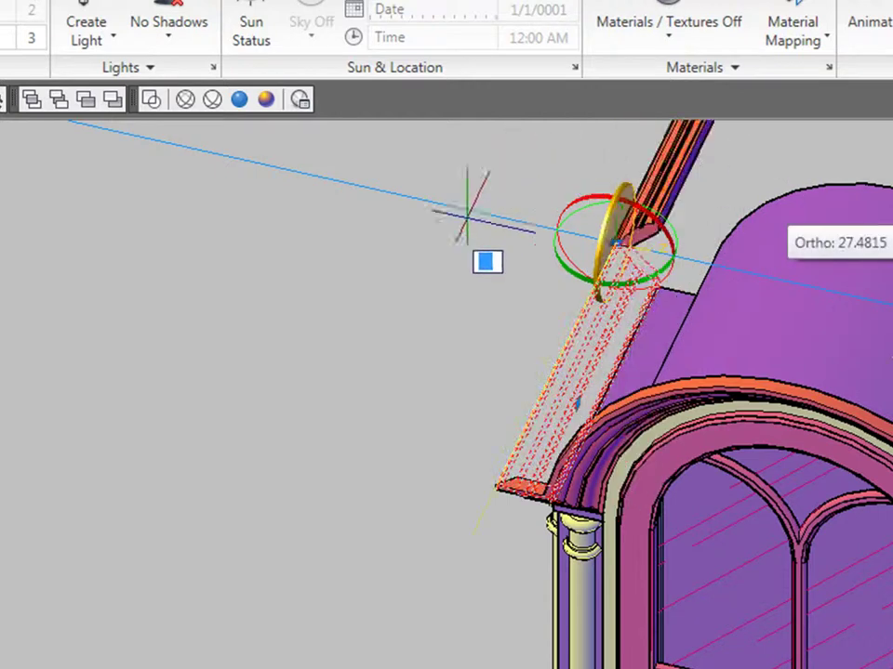
pyautogui.click(630, 356)
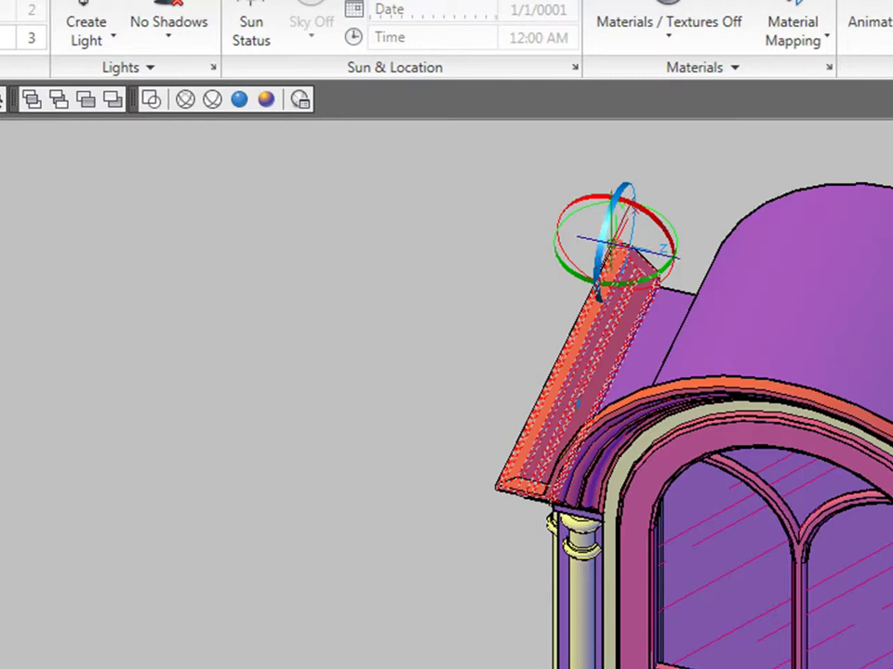
pyautogui.rightClick(616, 247)
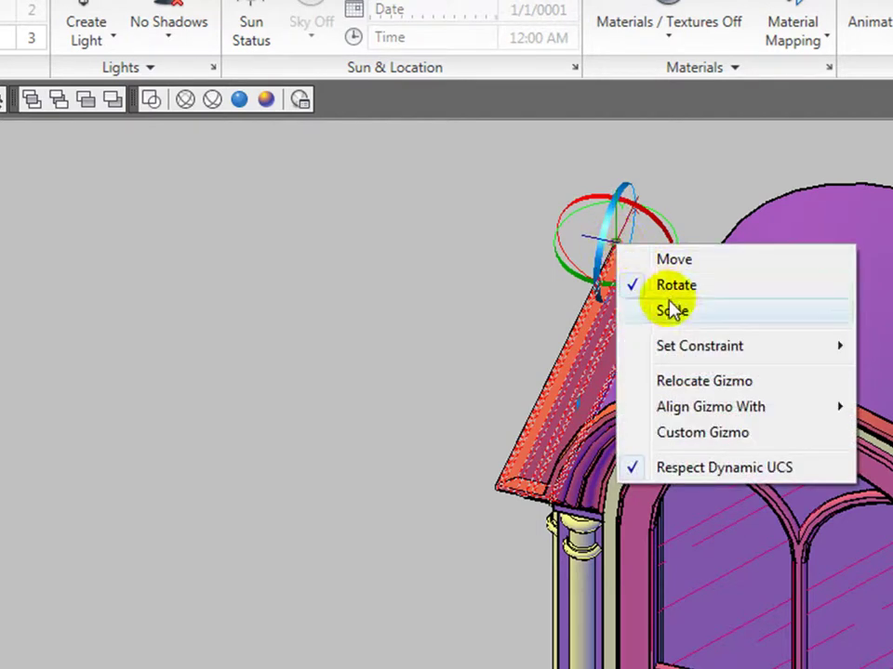
pyautogui.click(676, 312)
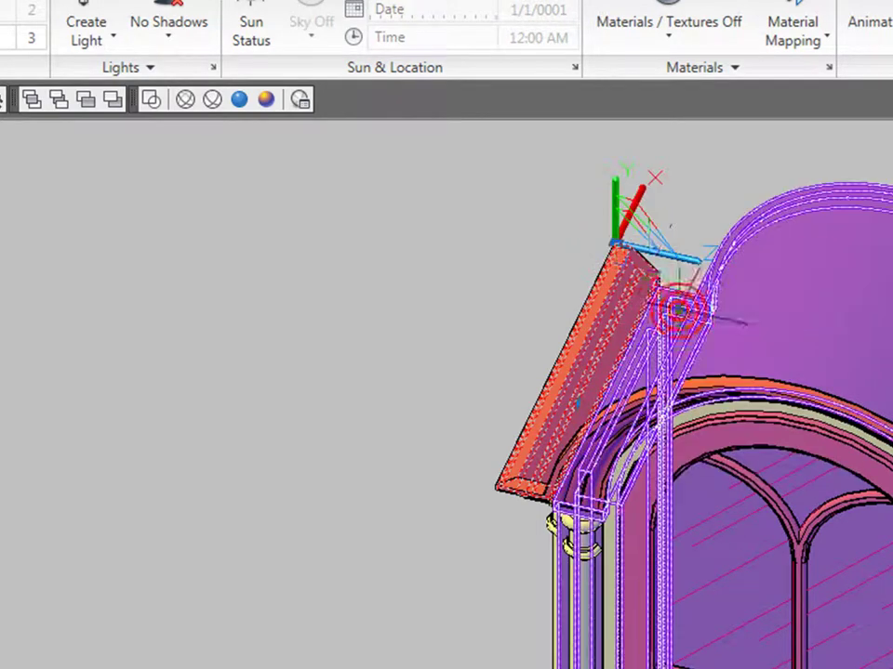
pyautogui.click(637, 256)
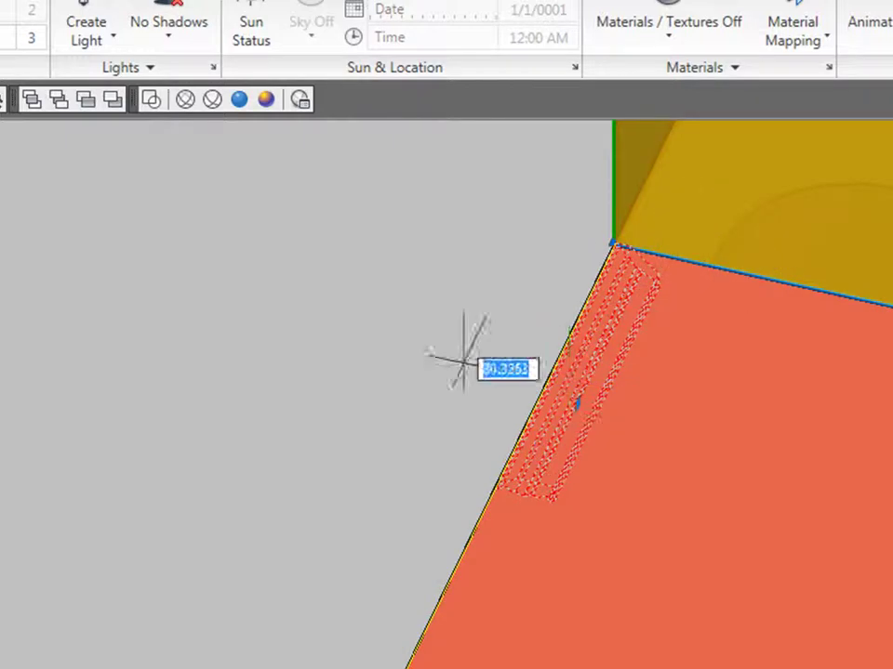
pyautogui.press('Escape')
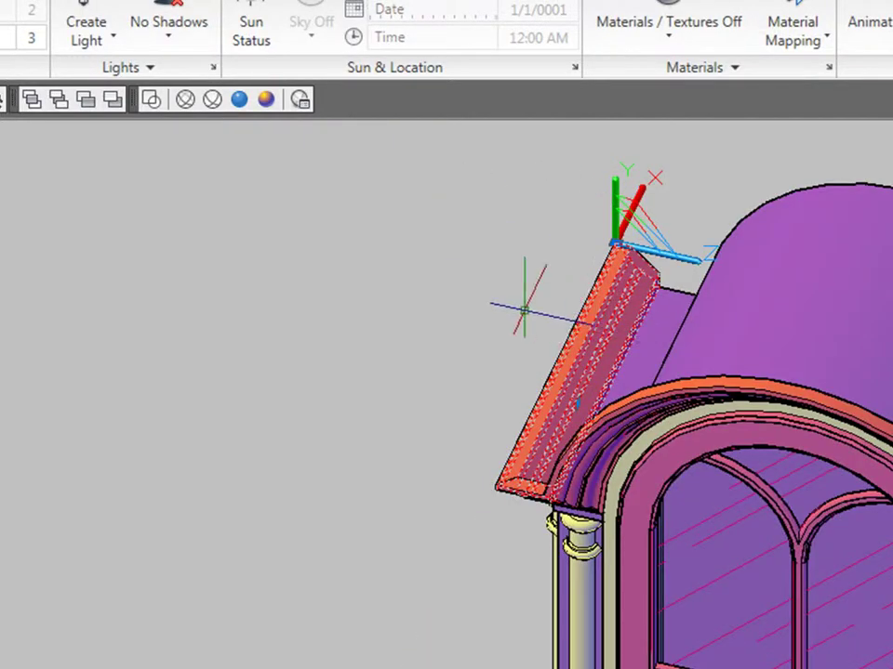
pyautogui.press('Escape')
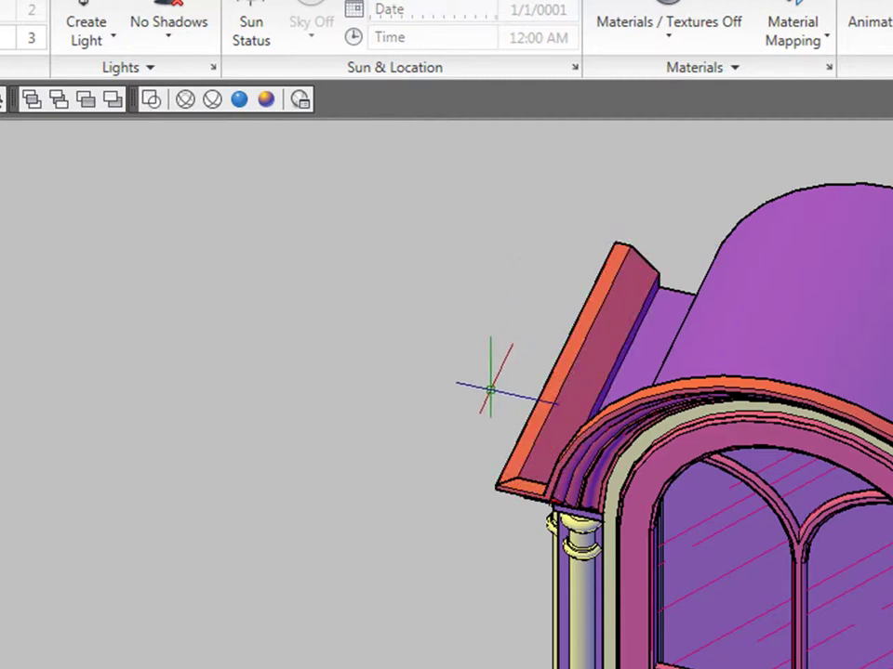
# Step: Zoom out, select the cabinet and try the front, isometric and top ViewCube views
pyautogui.scroll(-2, 492, 367)
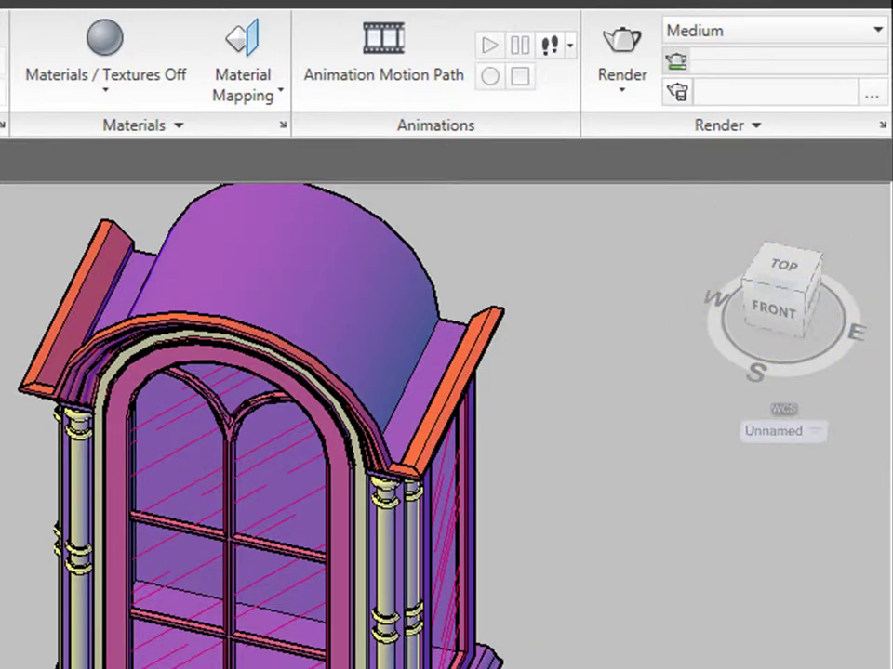
pyautogui.scroll(-2, 538, 665)
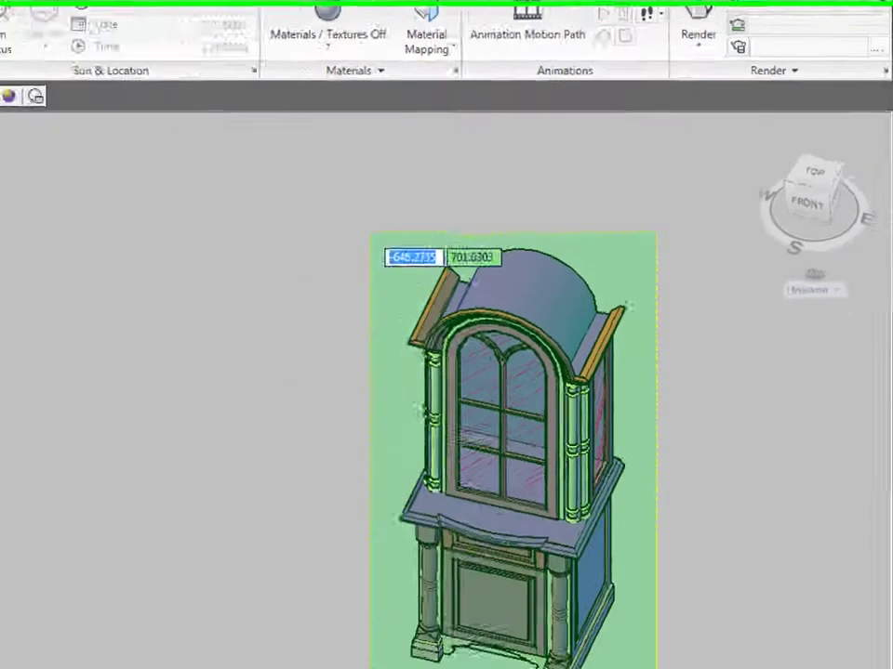
pyautogui.click(164, 350)
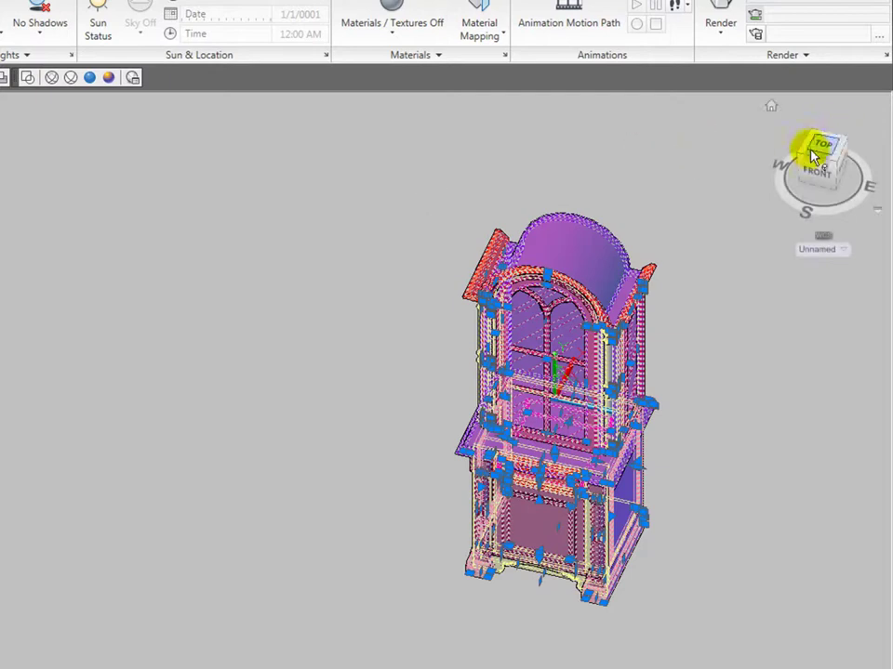
pyautogui.click(817, 172)
pyautogui.click(837, 145)
pyautogui.click(814, 149)
pyautogui.moveTo(818, 154)
pyautogui.mouseDown()
pyautogui.moveTo(824, 186)
pyautogui.moveTo(822, 157)
pyautogui.mouseUp()
# Step: Select everything and step through front-right and front ViewCube views to the right side view
pyautogui.click(836, 168)
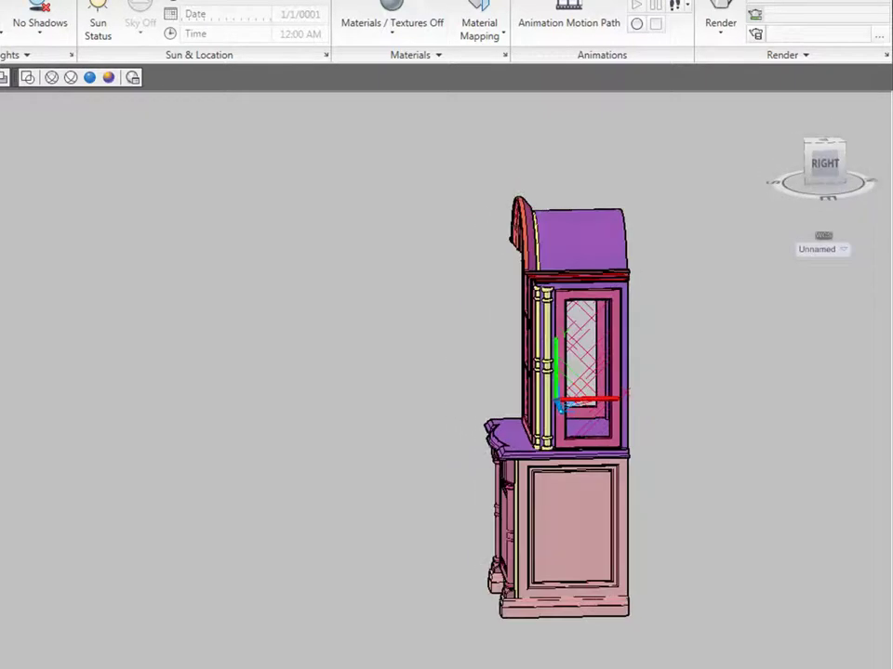
pyautogui.hotkey('ctrl', 'a')
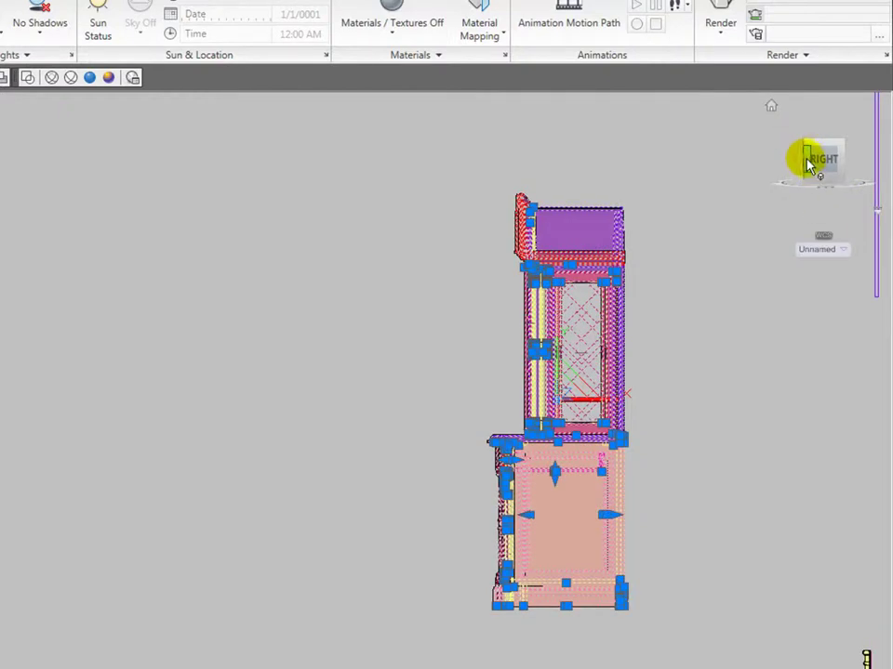
pyautogui.click(809, 162)
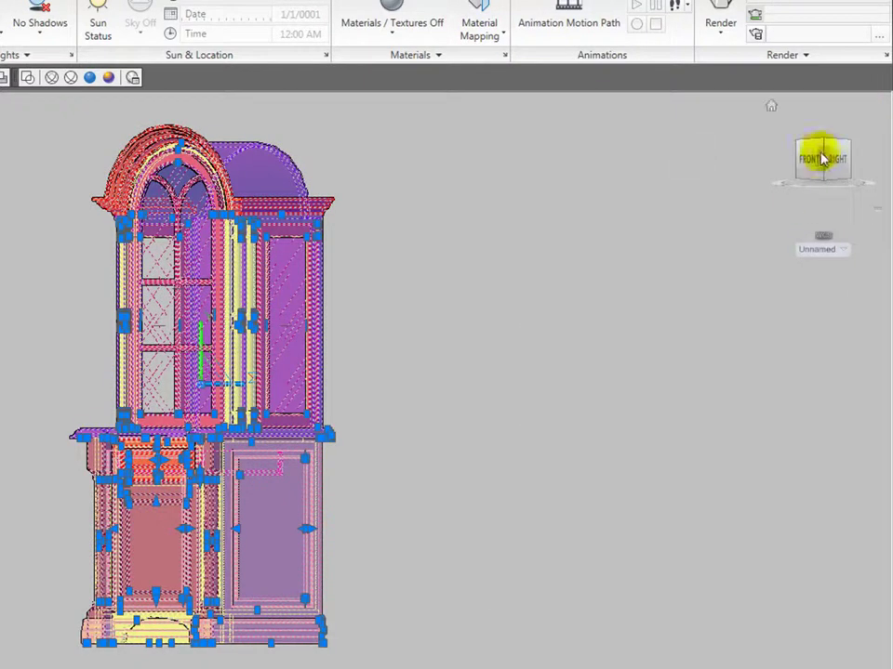
pyautogui.click(809, 160)
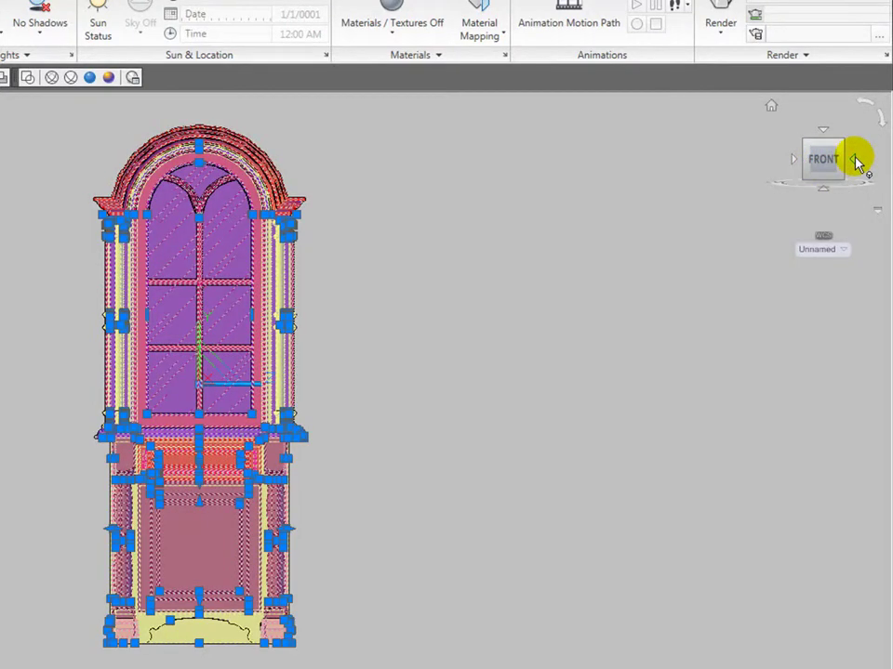
pyautogui.click(854, 161)
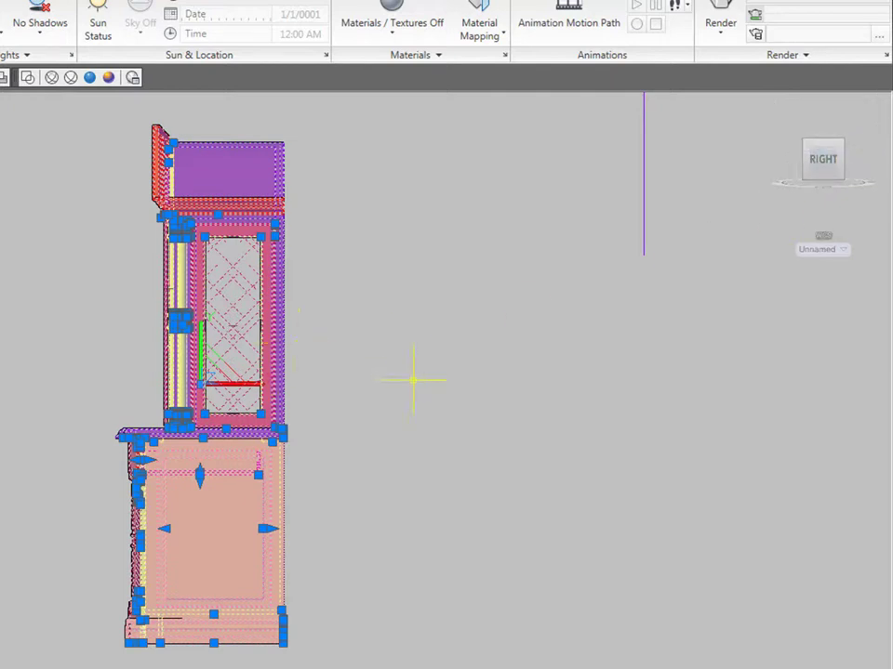
# Step: Crossing-select the cabinet and orbit it from the right elevation into an isometric view
pyautogui.press('Escape')
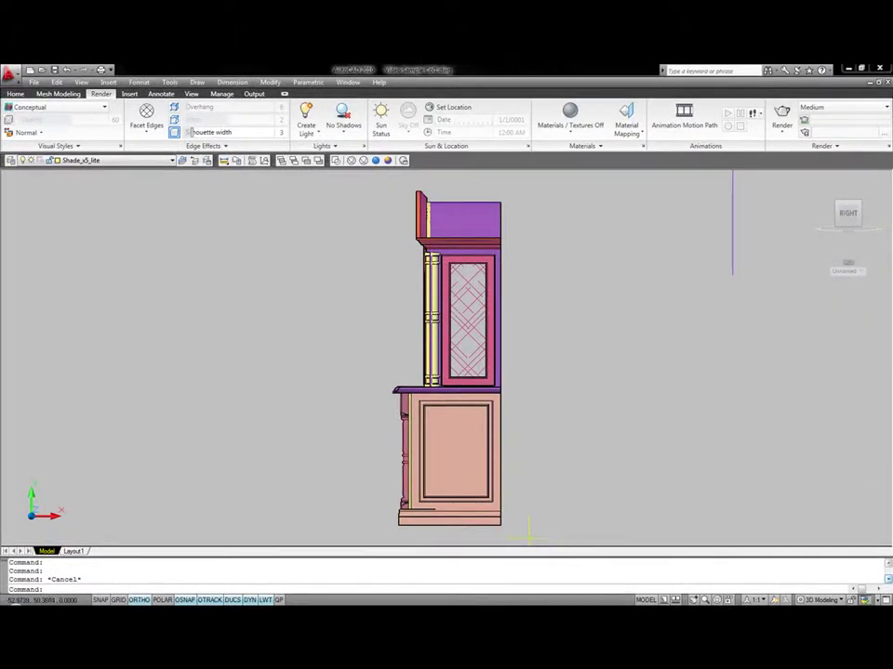
pyautogui.click(528, 536)
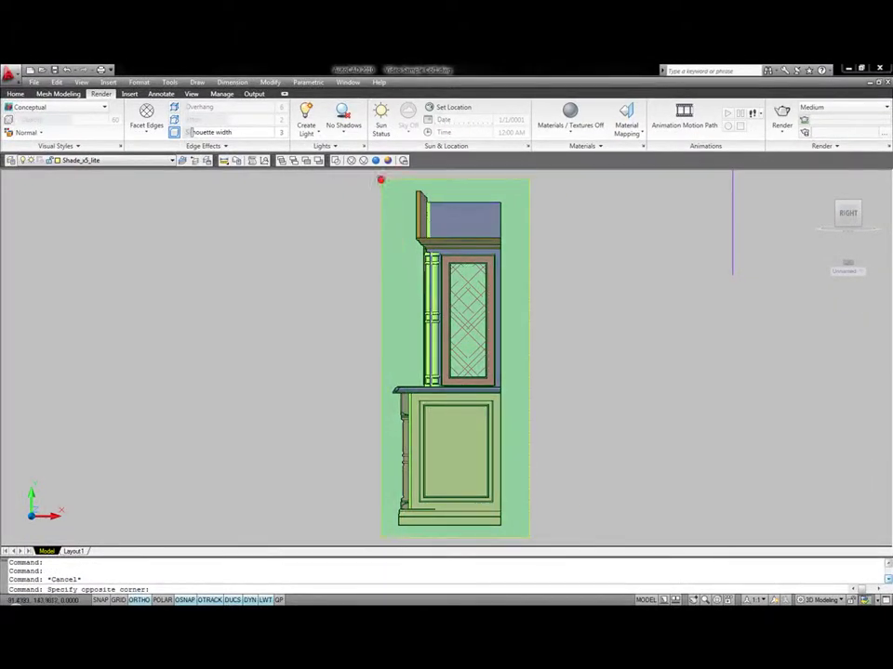
pyautogui.click(380, 180)
pyautogui.keyDown('shift'); pyautogui.moveTo(396, 350); pyautogui.dragTo(498, 398, button='middle'); pyautogui.keyUp('shift')
pyautogui.press('Escape')
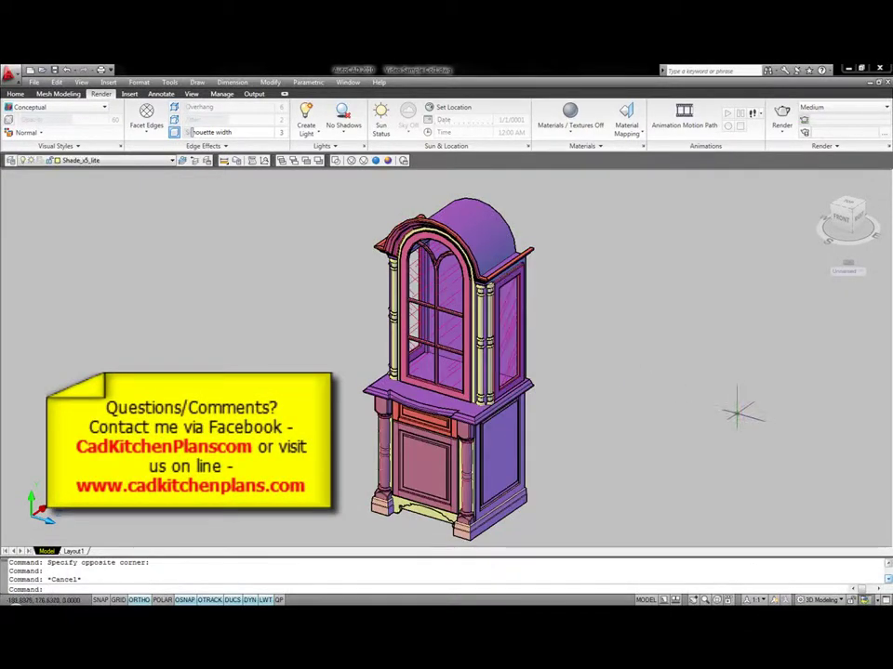